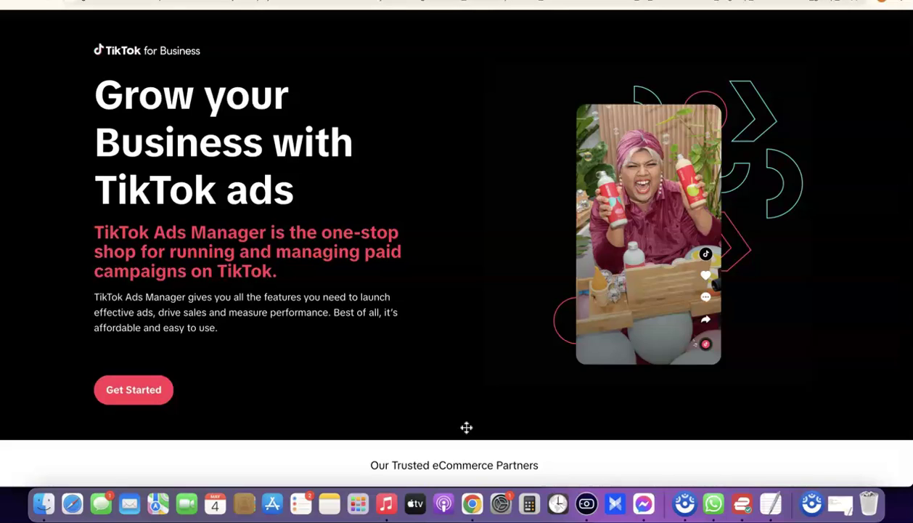
Confirm the VPN is connected and look over the TikTok for Business page.
left_click(134, 420)
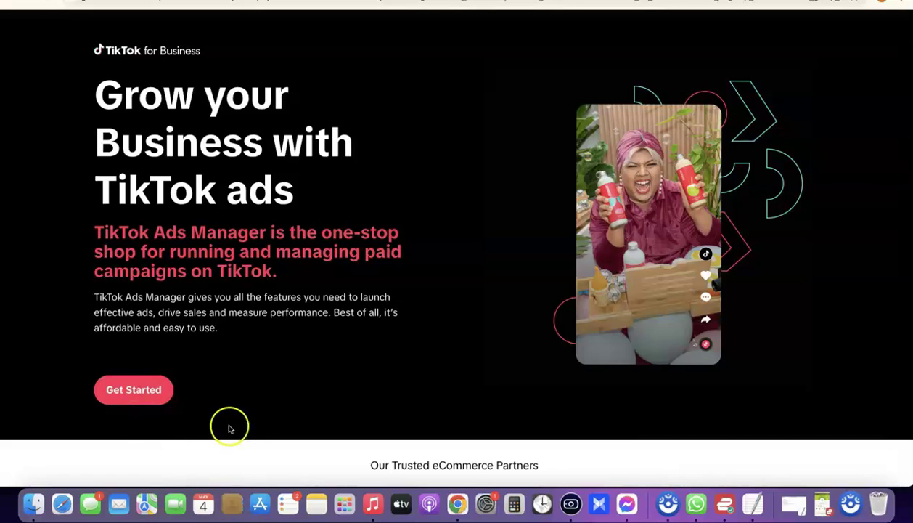
left_click(724, 506)
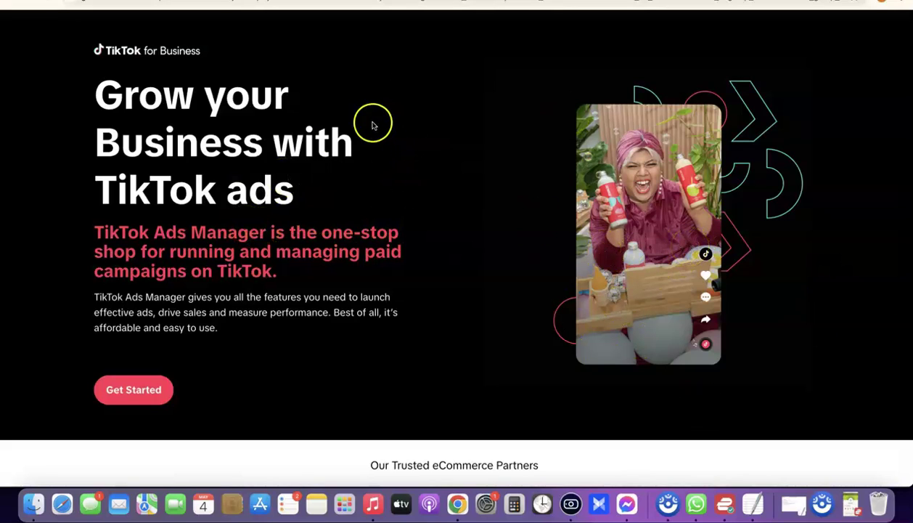
scroll(265, 116, "down", 2)
scroll(222, 265, "up", 3)
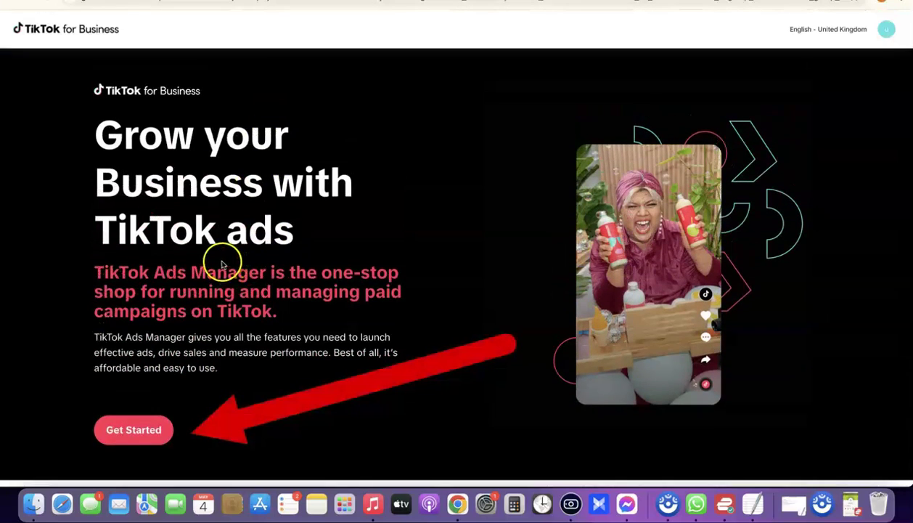
scroll(222, 265, "down", 1)
scroll(243, 336, "up", 1)
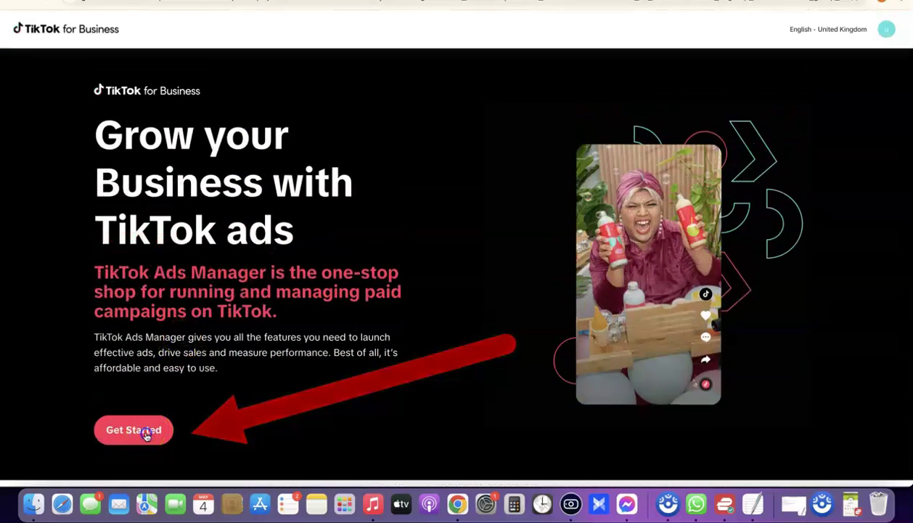
Start the business signup and pick industry E-commerce > Health & Personal Care.
left_click(146, 434)
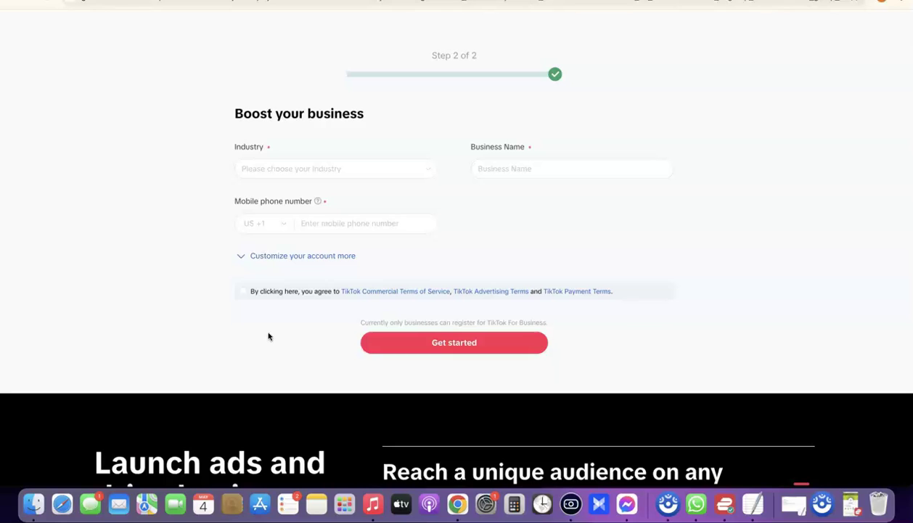
left_click(383, 168)
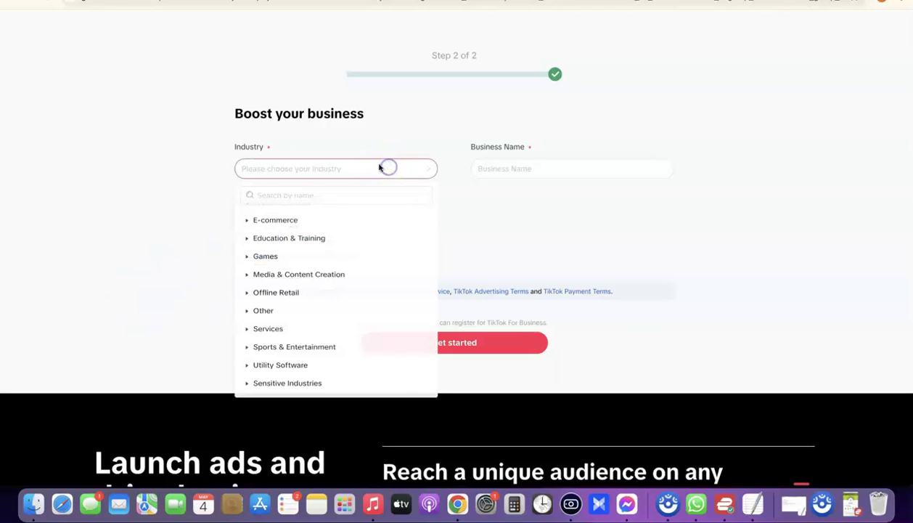
left_click(283, 225)
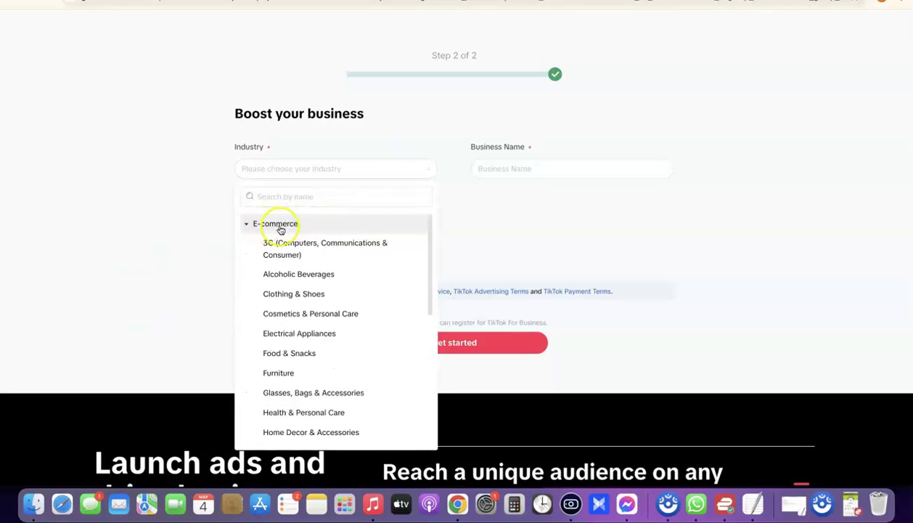
scroll(319, 327, "down", 1)
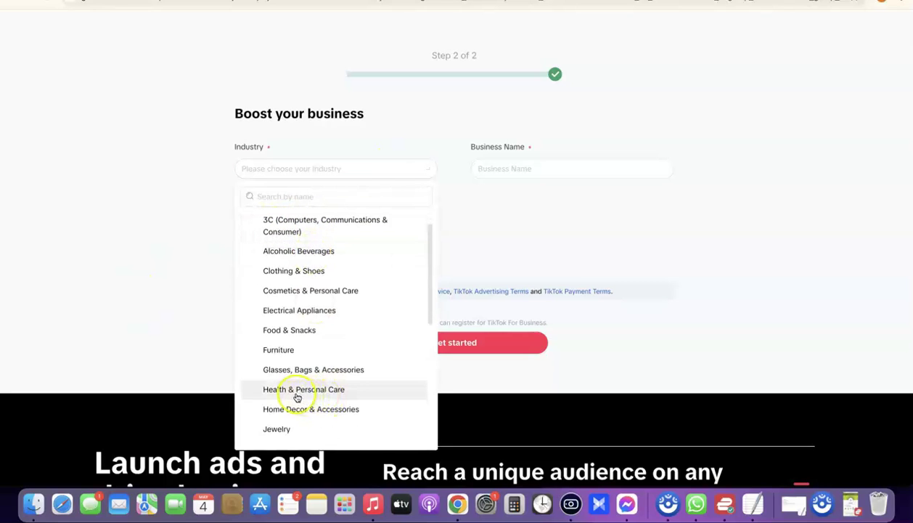
left_click(302, 393)
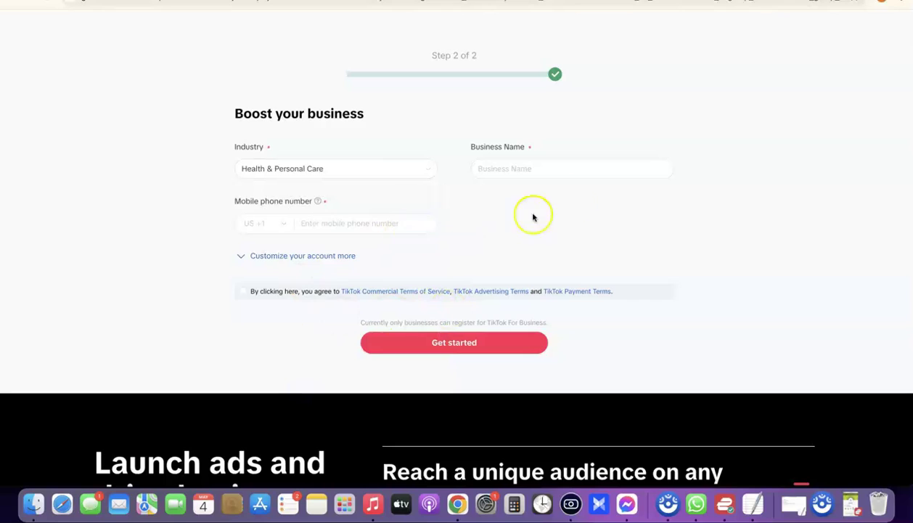
Enter business name Dropshipping Hustle and paste the company mobile number from the notes.
left_click(554, 170)
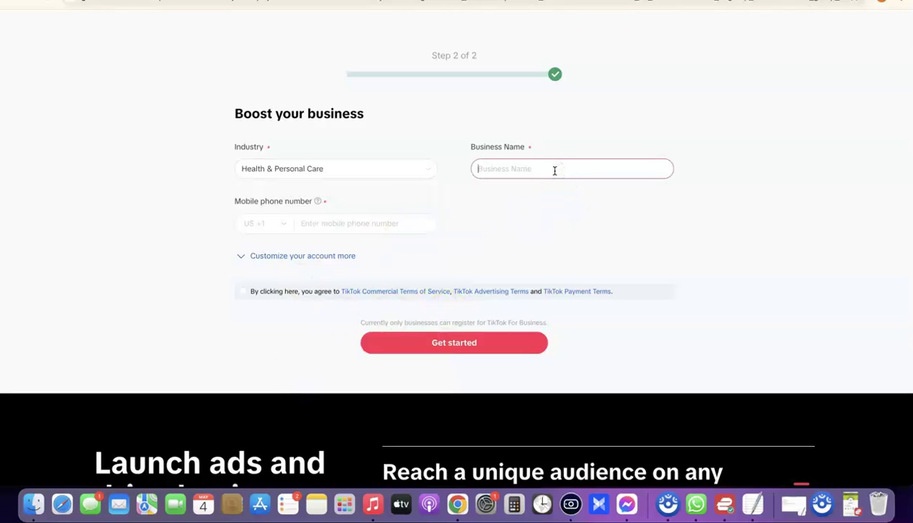
type("DRropshipping Hustle")
left_click(361, 226)
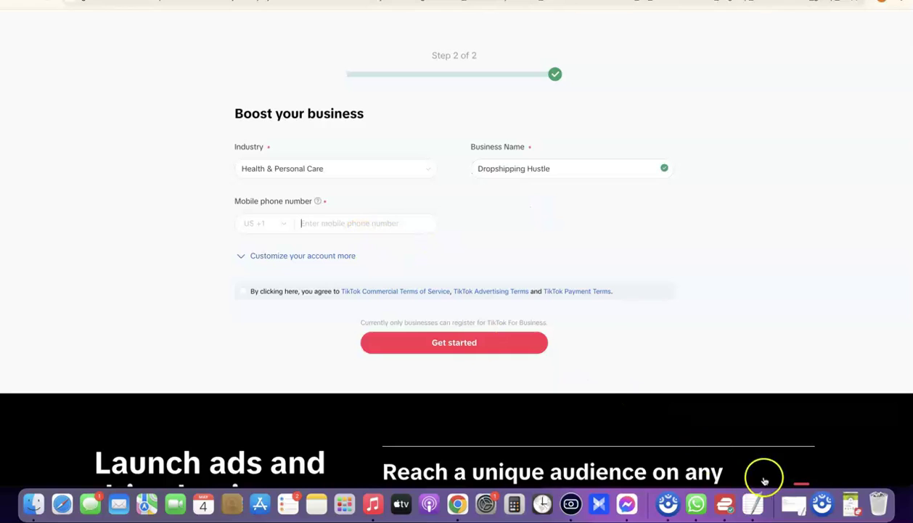
left_click(753, 501)
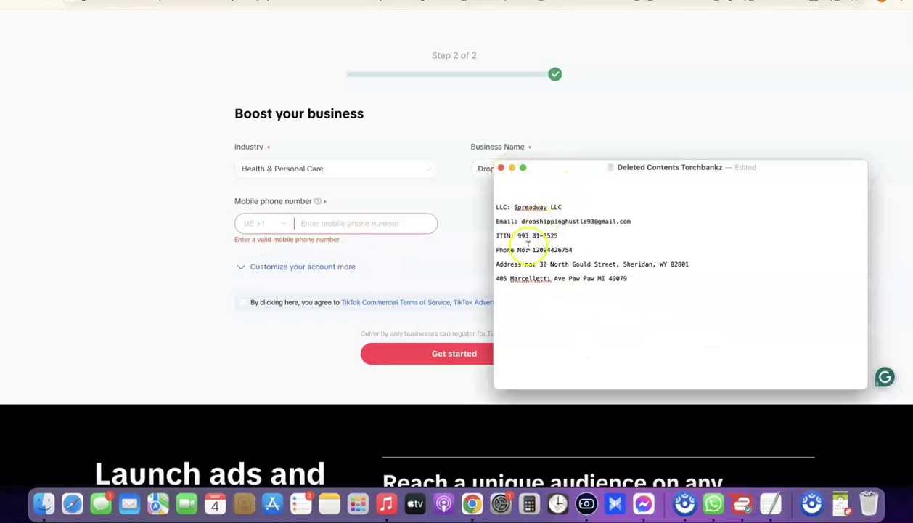
left_click(342, 223)
key("super+v")
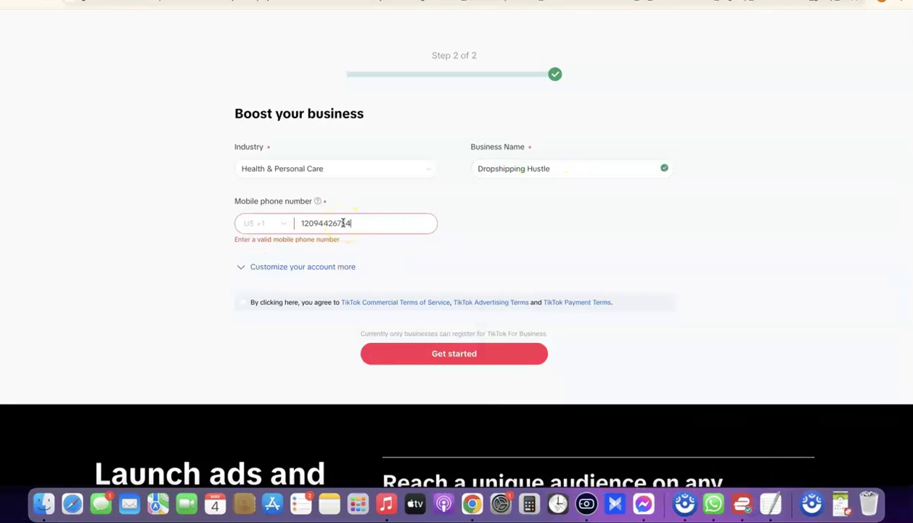
left_click(489, 227)
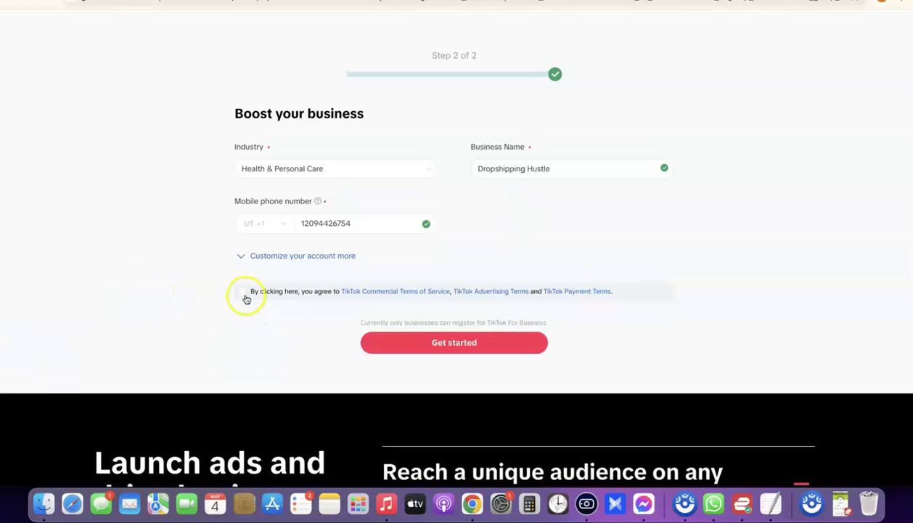
Agree to the TikTok terms of service and submit the signup form.
scroll(221, 304, "up", 5)
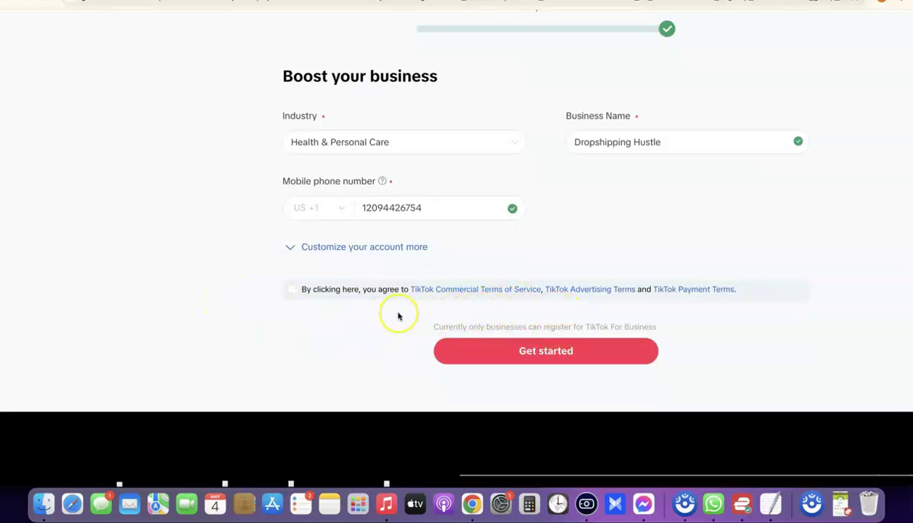
left_click(293, 290)
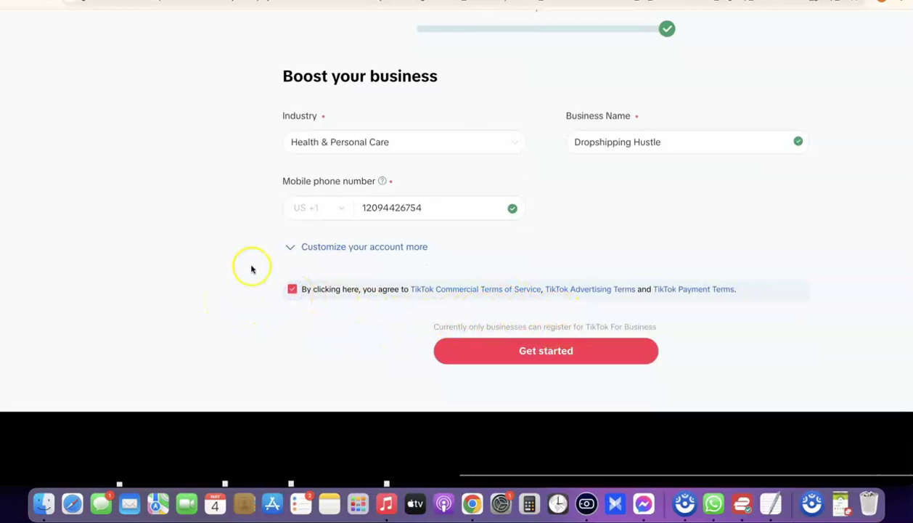
key("ctrl+minus")
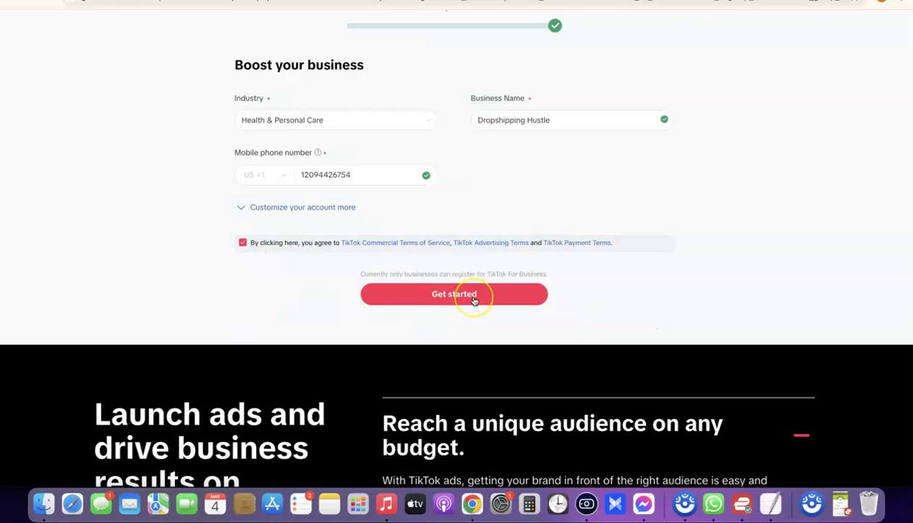
left_click(448, 290)
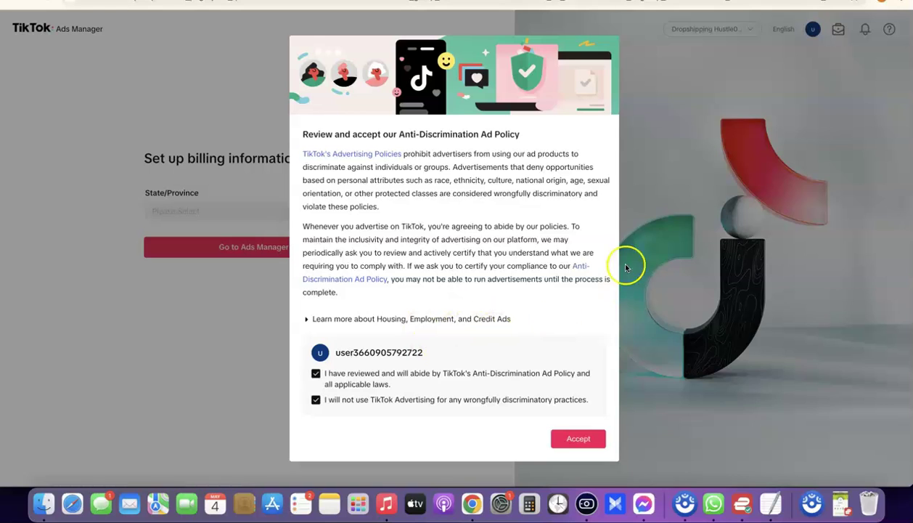
Accept the anti-discrimination policy, choose Wyoming as billing state, and continue into Ads Manager.
left_click(574, 444)
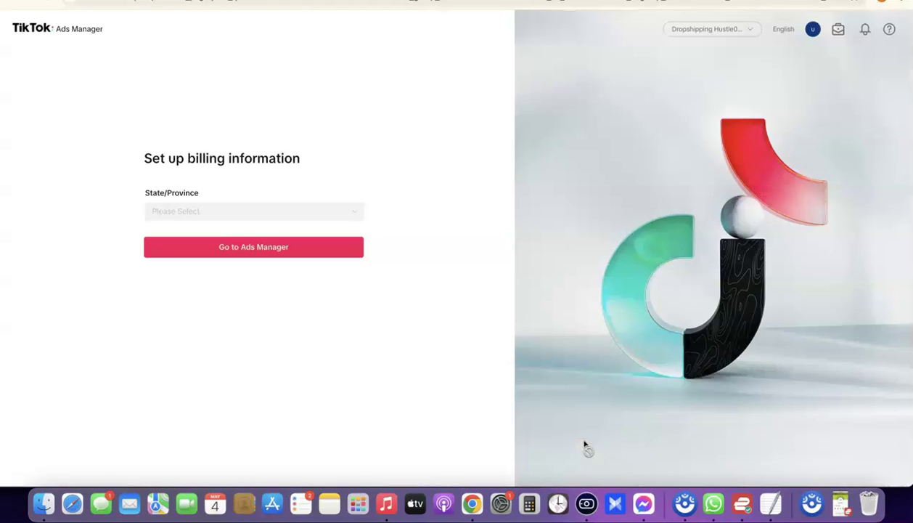
left_click(405, 244)
left_click(355, 212)
scroll(283, 246, "down", 5)
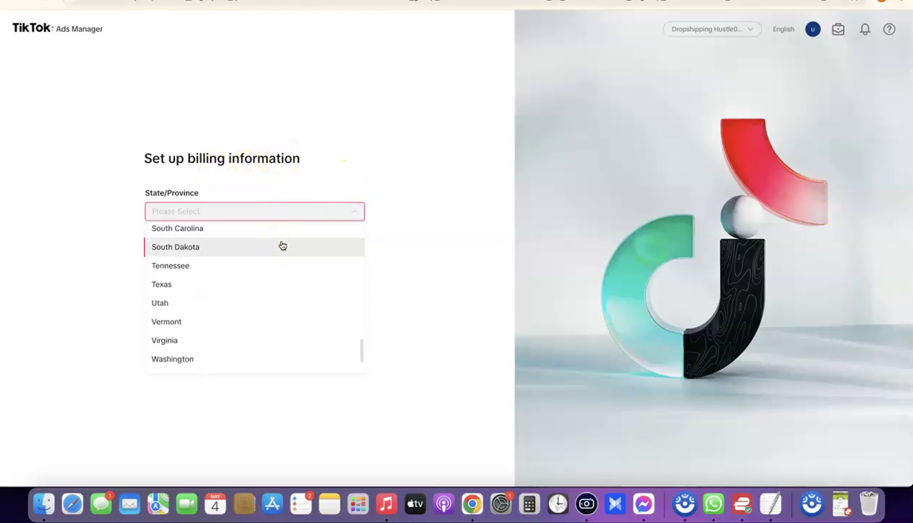
scroll(281, 244, "up", 3)
scroll(170, 373, "down", 5)
left_click(174, 368)
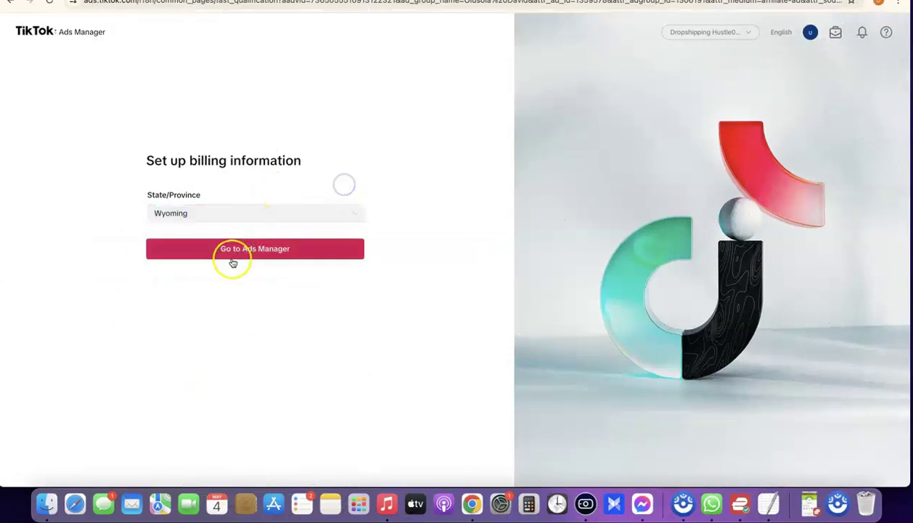
left_click(269, 252)
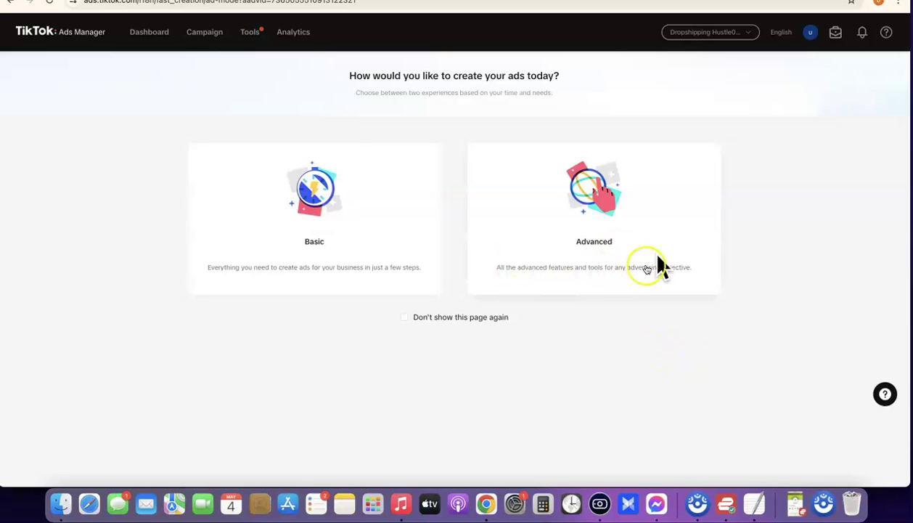
Choose Advanced creation, dismiss the objectives notice, and select Website conversions as the objective.
left_click(586, 242)
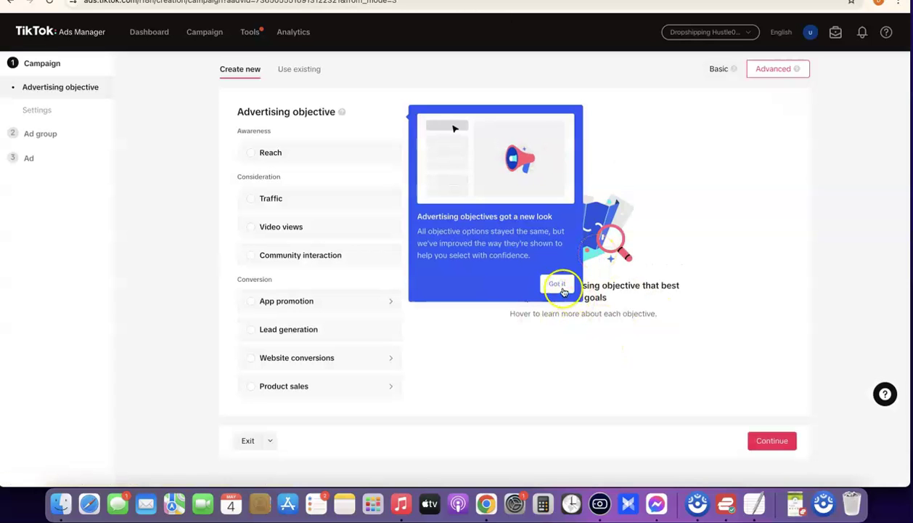
left_click(559, 285)
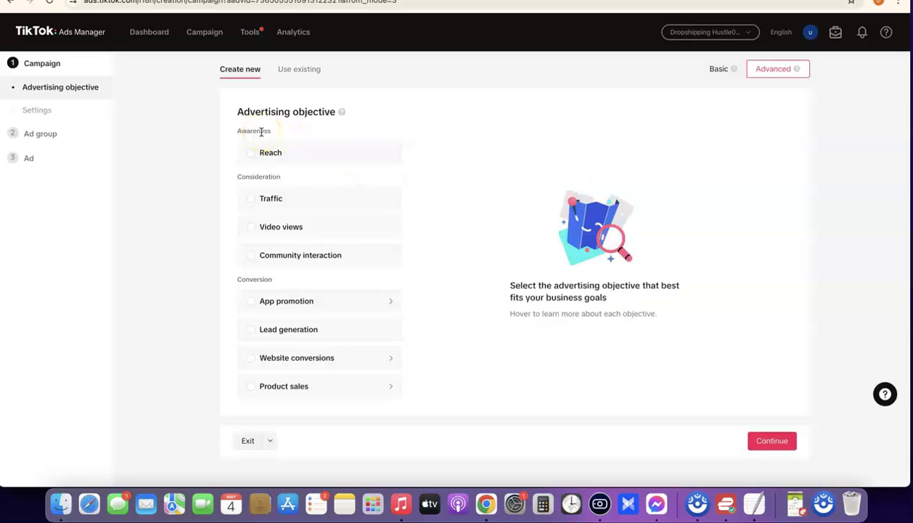
mouse_move(260, 156)
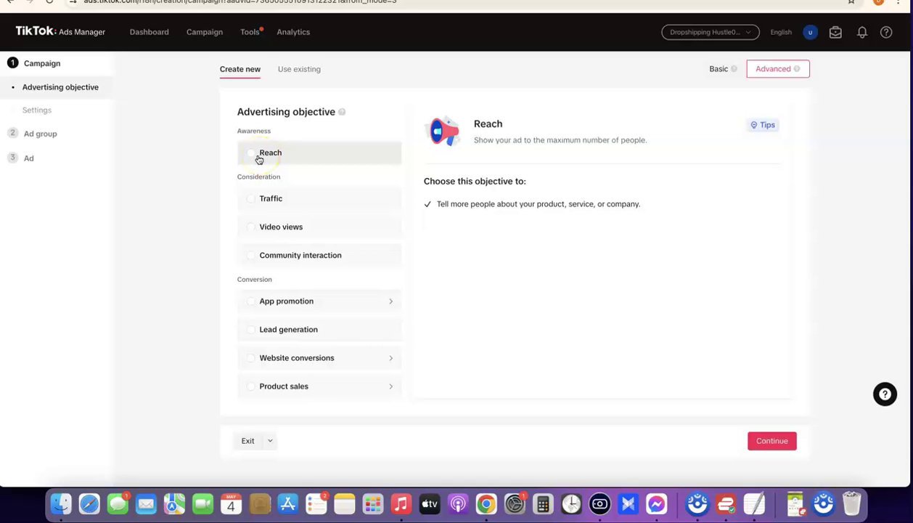
left_click(262, 154)
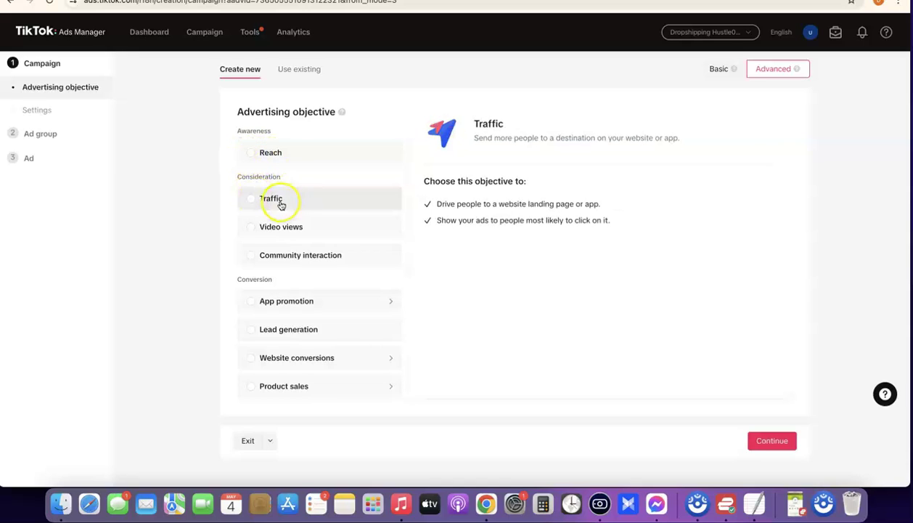
mouse_move(269, 225)
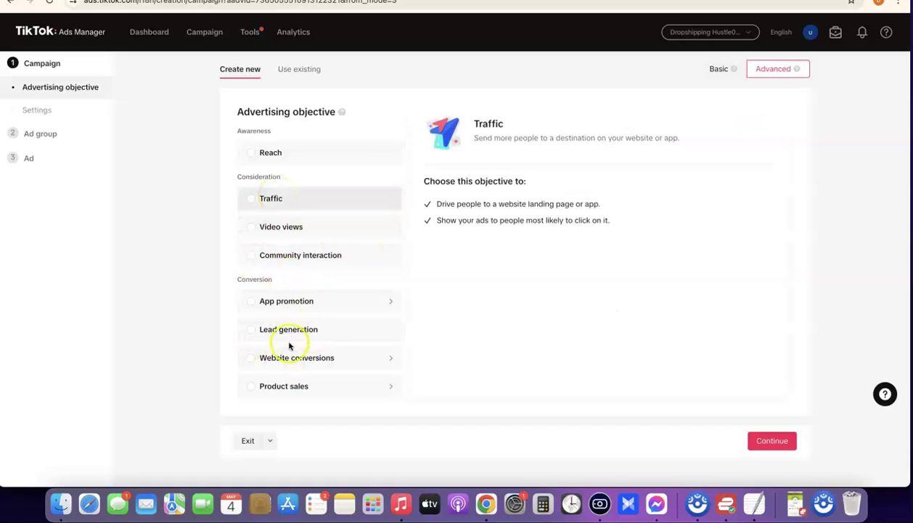
left_click(255, 359)
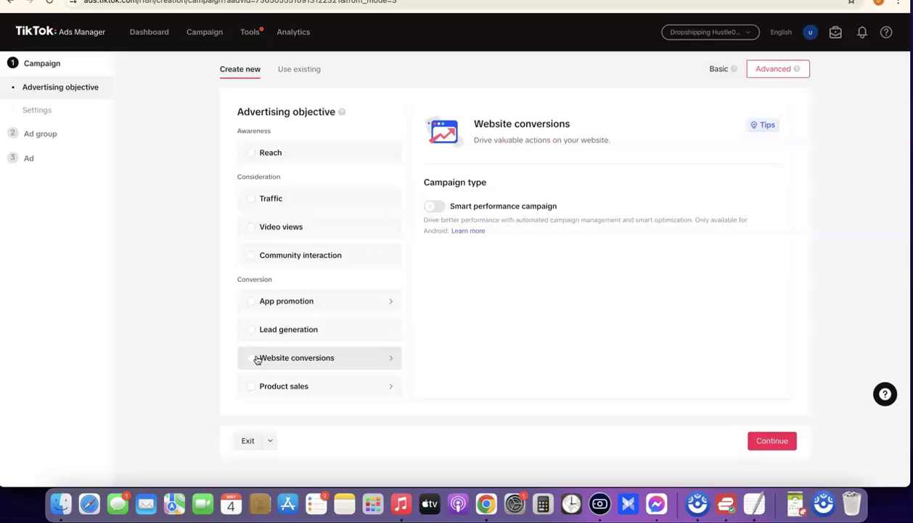
left_click(249, 357)
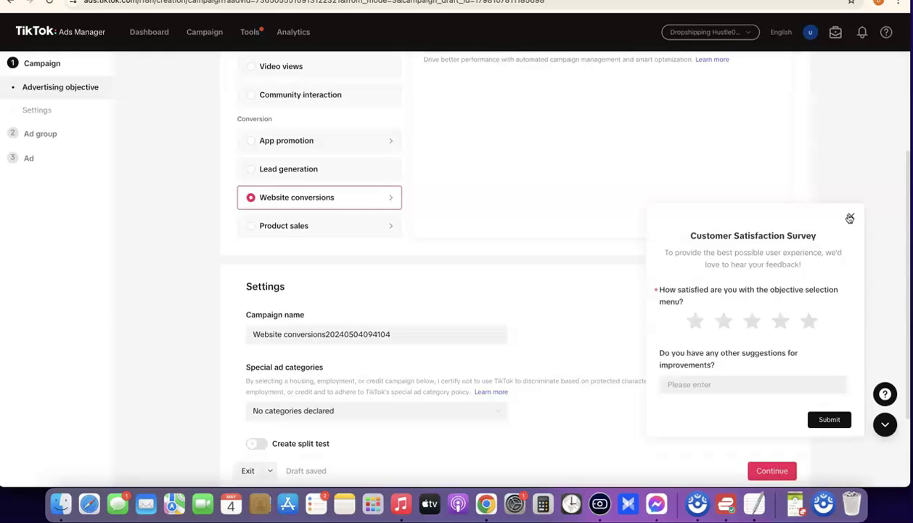
Close the satisfaction survey, go to Dashboard, and confirm exiting the draft campaign.
left_click(850, 215)
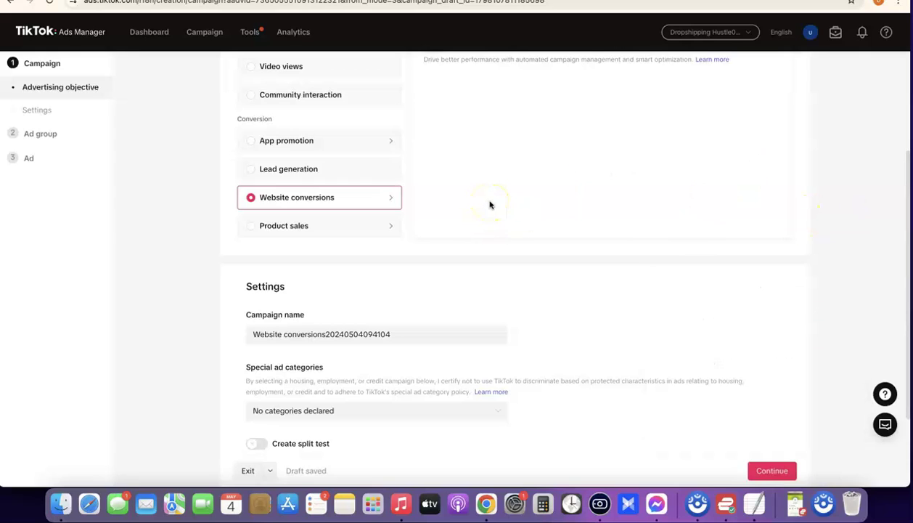
scroll(490, 205, "up", 3)
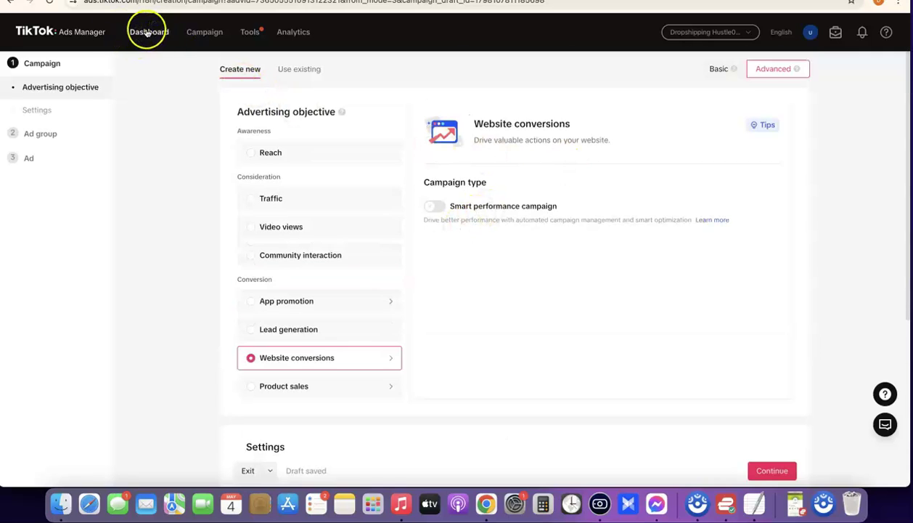
left_click(143, 32)
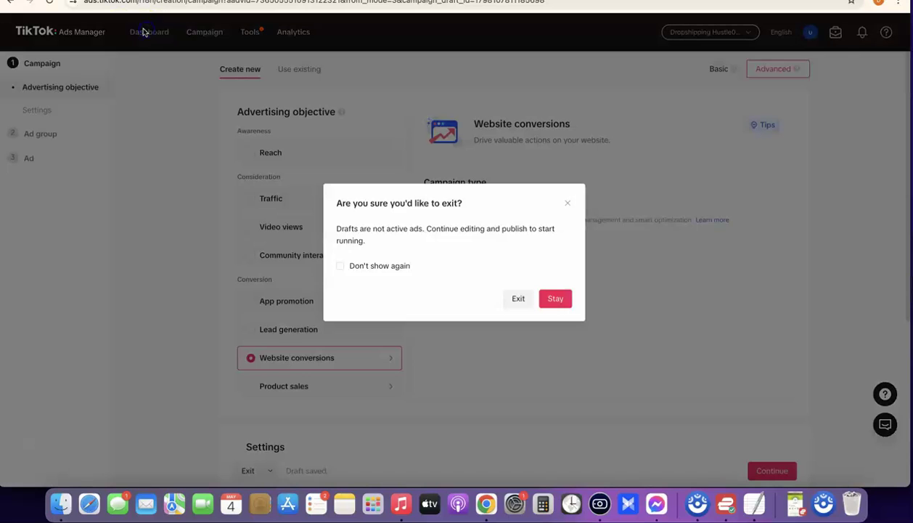
left_click(518, 299)
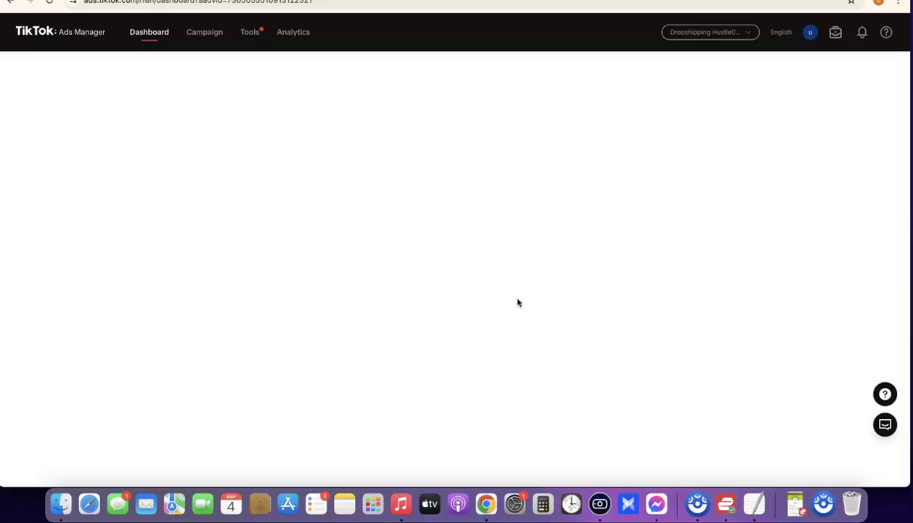
left_click(526, 300)
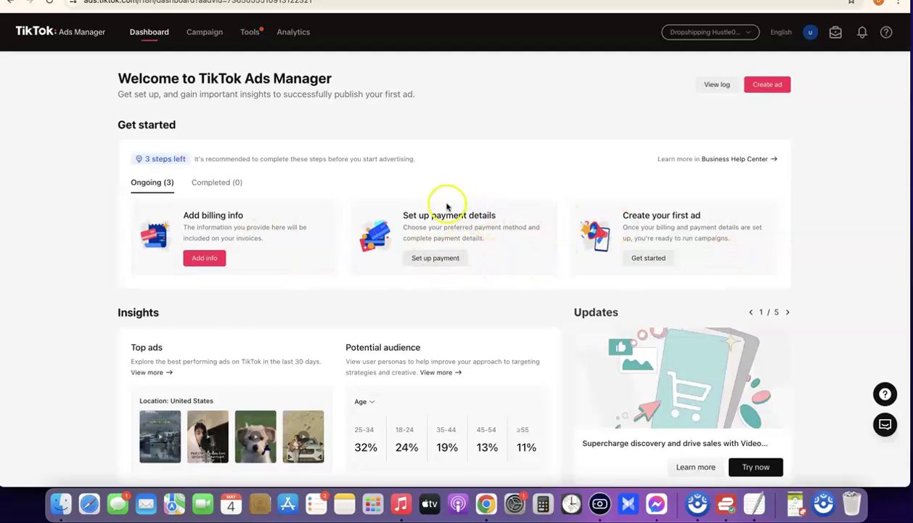
Review the payment method options under Set up payment without adding one, then go to Business Center.
left_click(428, 257)
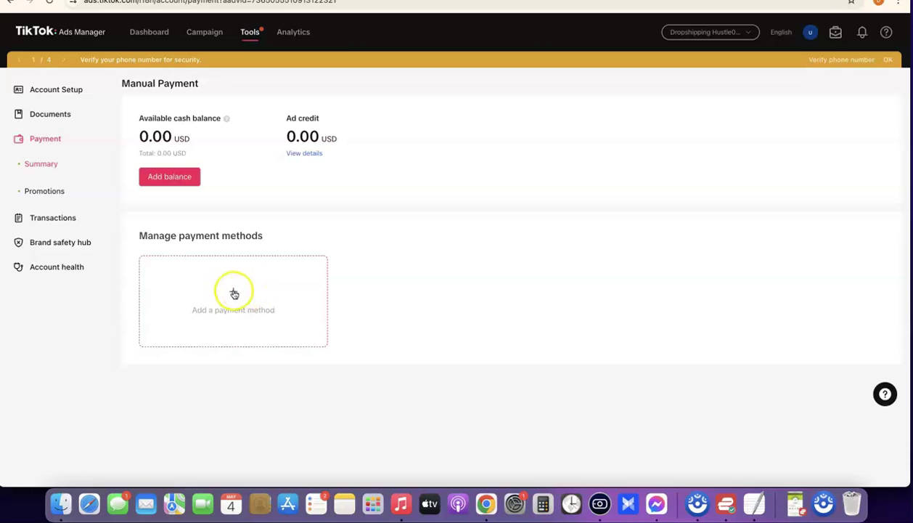
left_click(234, 292)
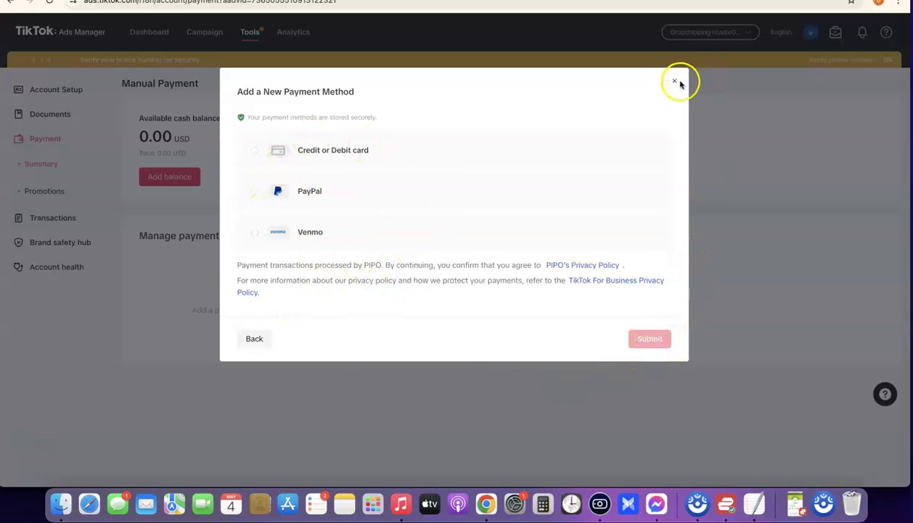
left_click(674, 82)
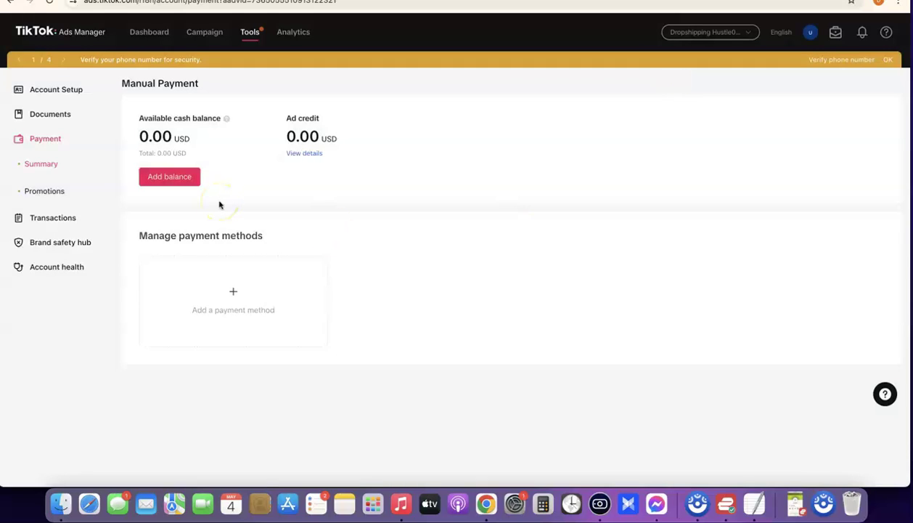
left_click(834, 35)
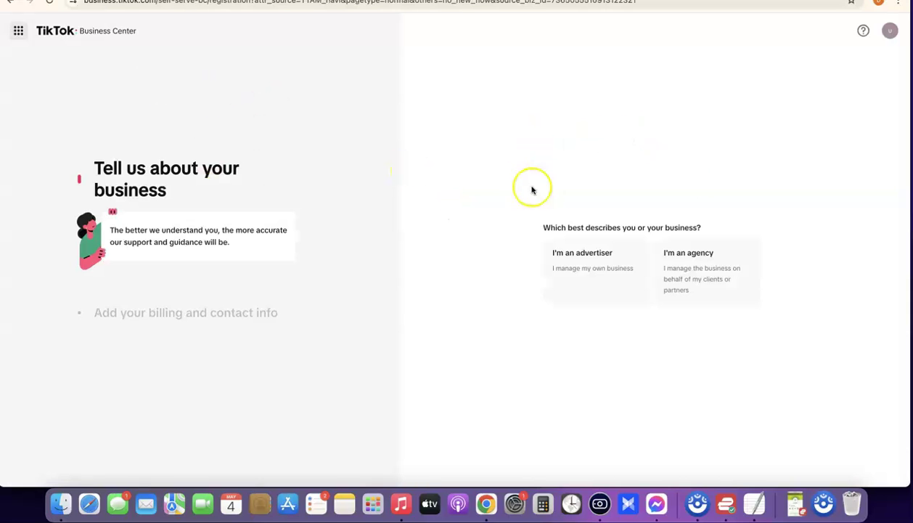
Register as an advertiser with country/region set to United States.
left_click(593, 258)
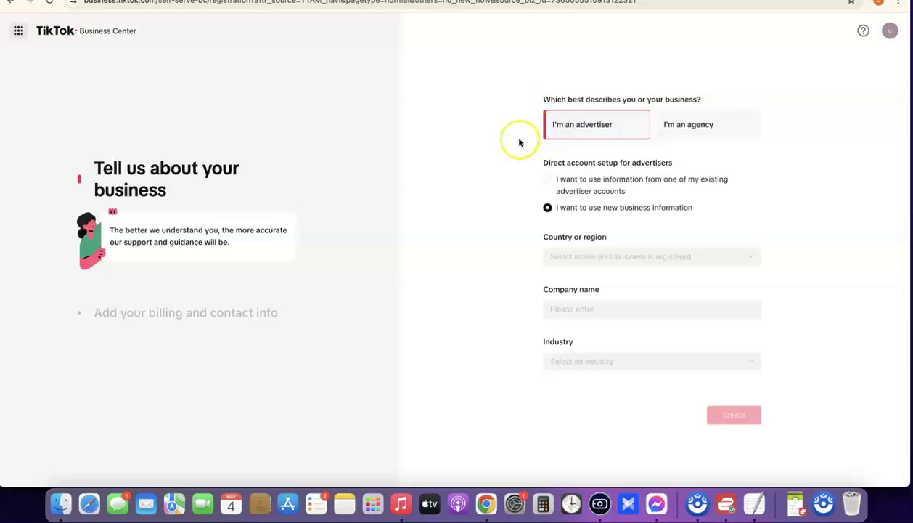
left_click(612, 261)
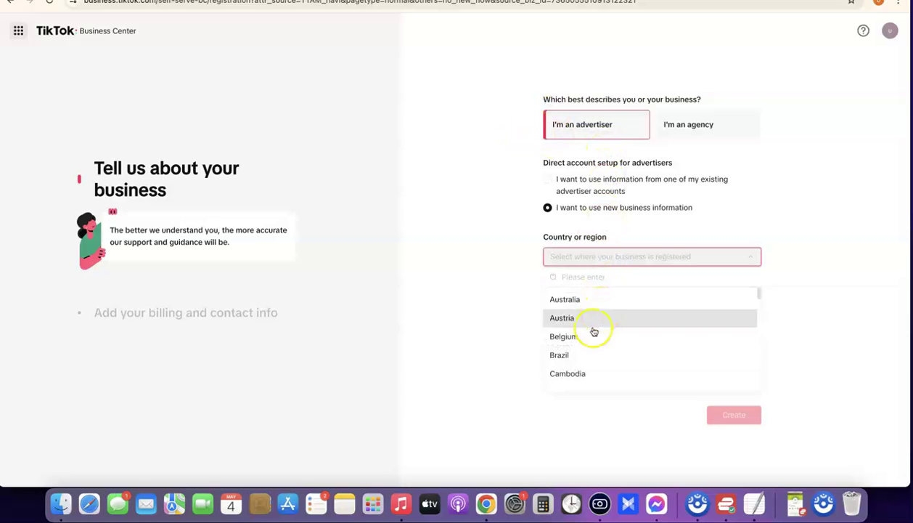
scroll(586, 302, "down", 10)
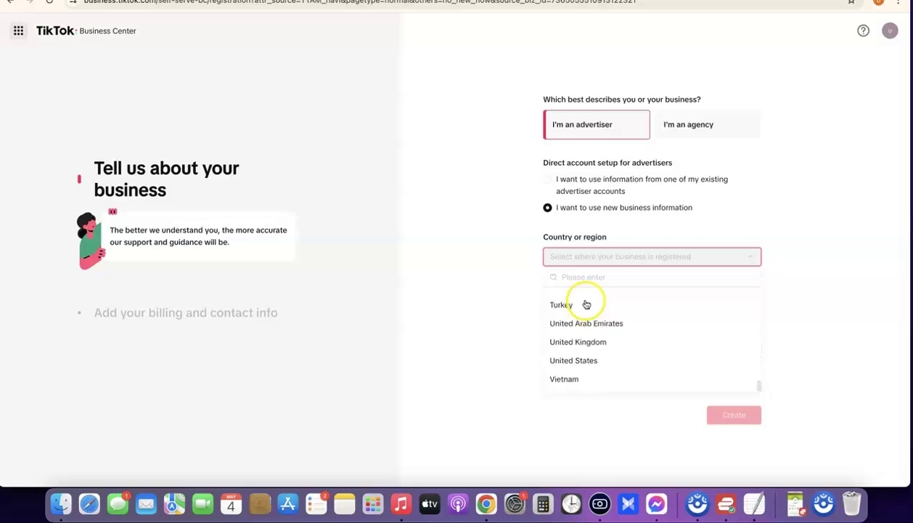
left_click(579, 361)
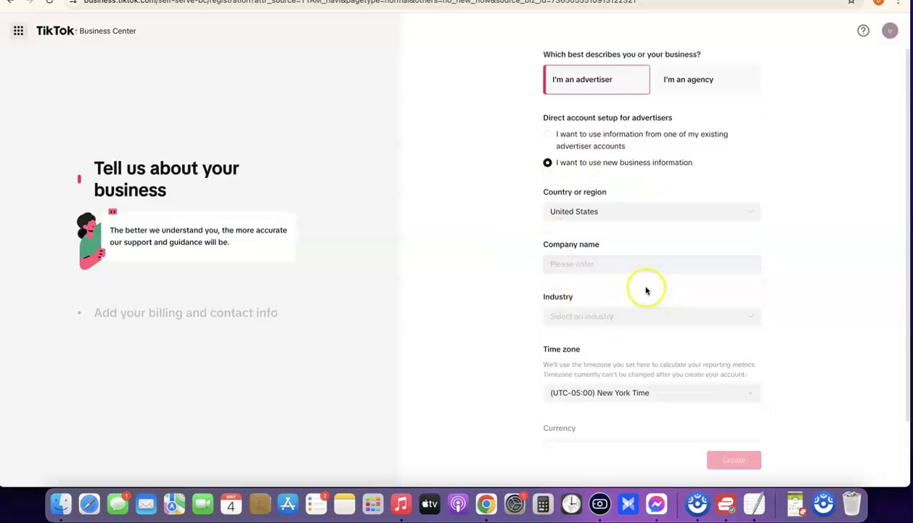
left_click(611, 320)
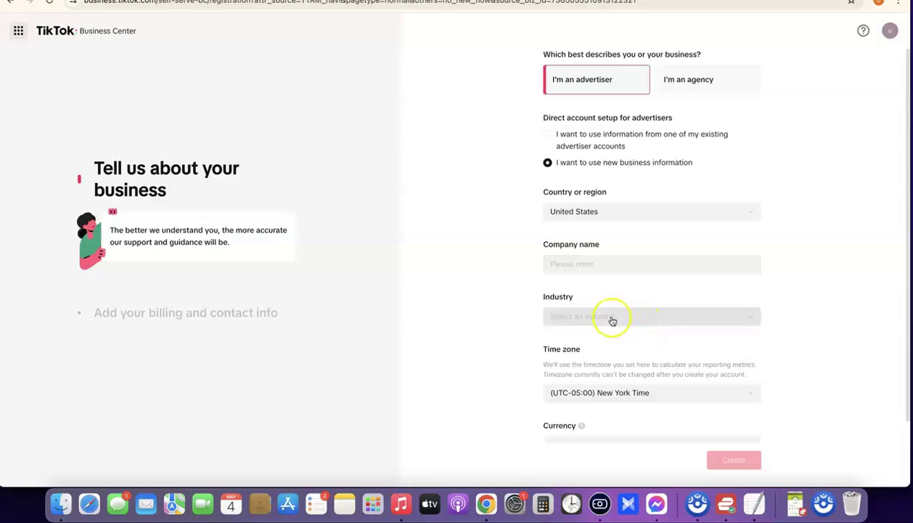
scroll(612, 320, "down", 1)
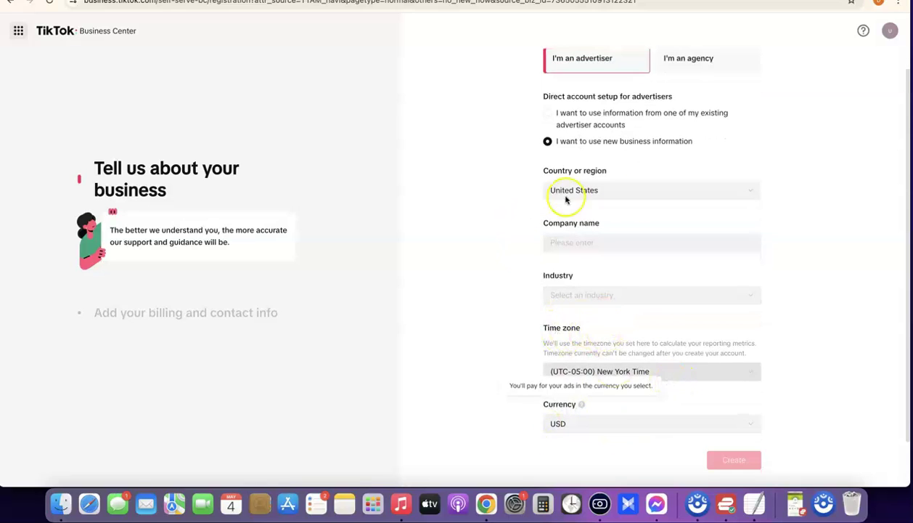
scroll(638, 225, "up", 1)
scroll(637, 224, "down", 1)
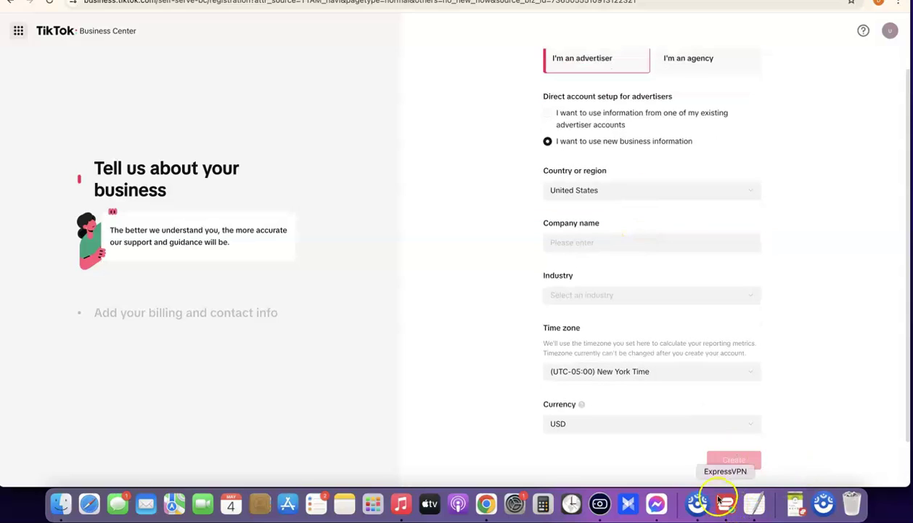
Enter company name Dropshipping Hustle and set industry to E-commerce > Health & Personal Care.
left_click(570, 244)
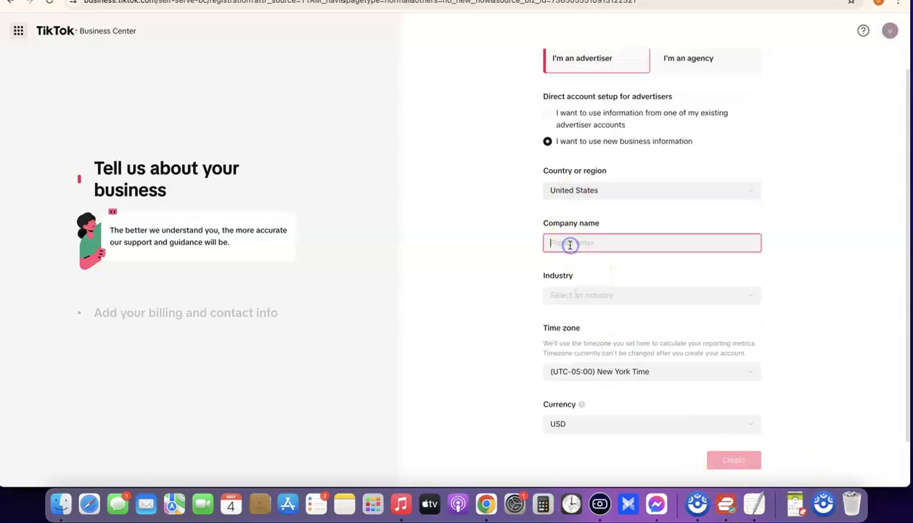
type("DR")
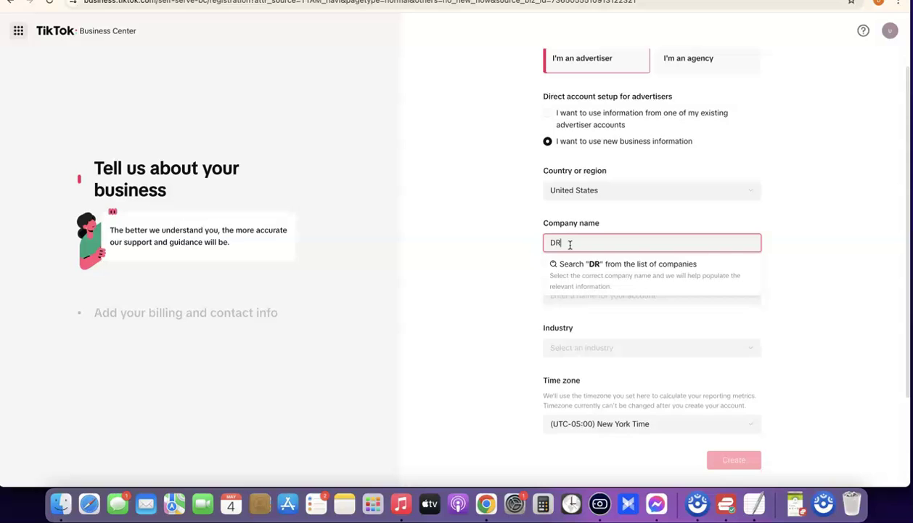
key("BackSpace")
type("ropshipping Hustle")
scroll(578, 317, "down", 2)
left_click(579, 308)
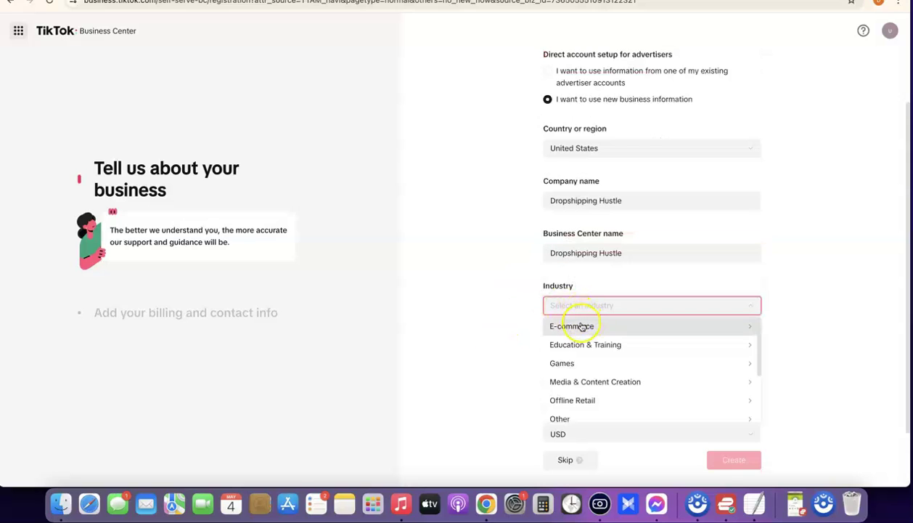
left_click(581, 326)
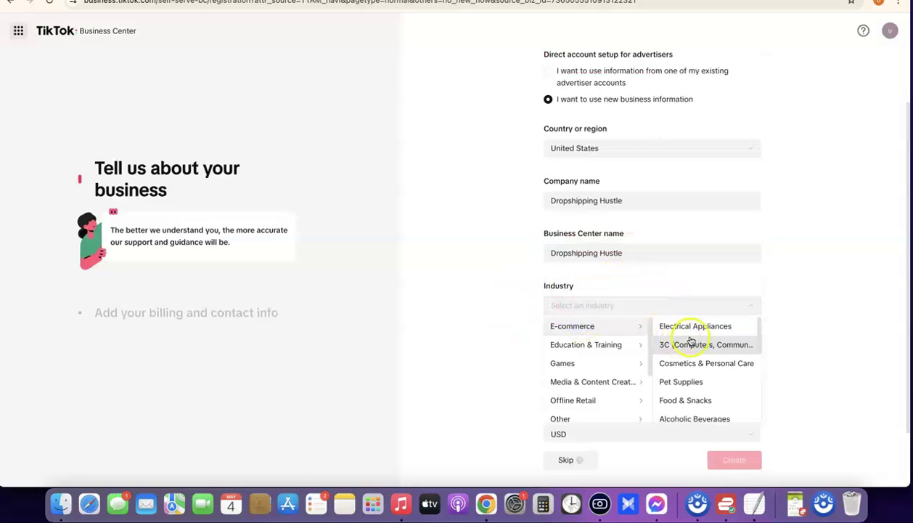
scroll(702, 369, "down", 5)
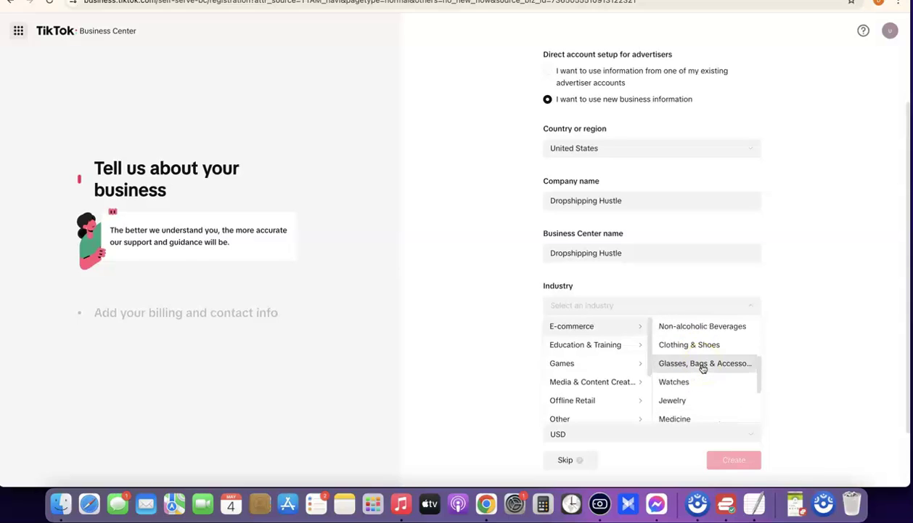
mouse_move(703, 369)
left_mouse_down()
mouse_move(683, 357)
mouse_move(715, 363)
left_mouse_up()
scroll(585, 346, "down", 2)
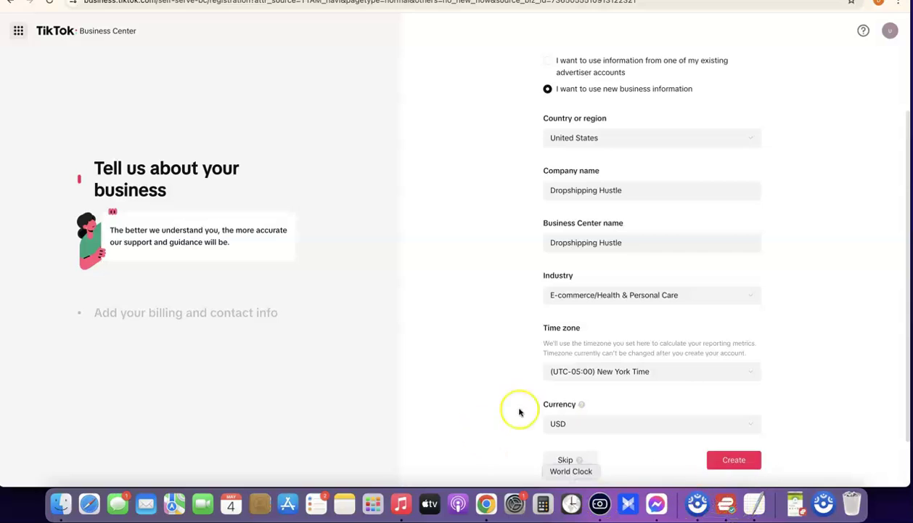
Create the Business Center and expand the billing address into its separate fields.
left_click(742, 459)
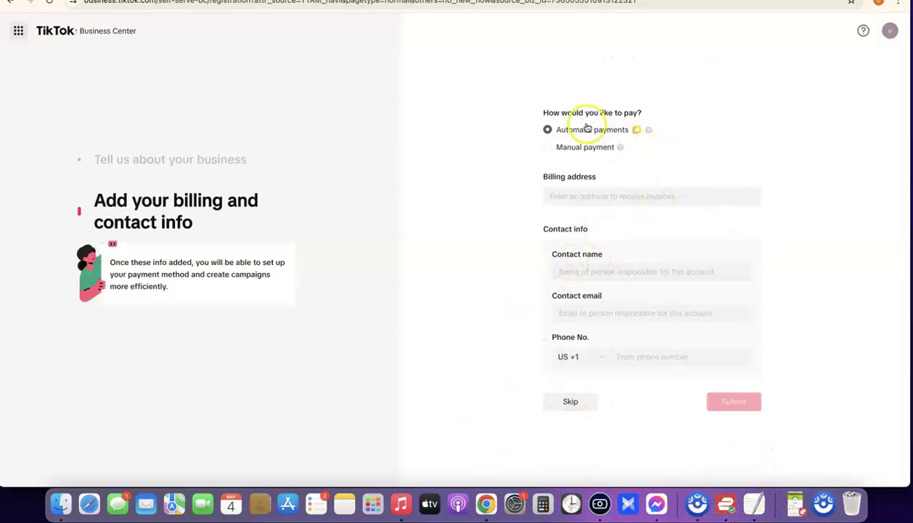
mouse_move(650, 135)
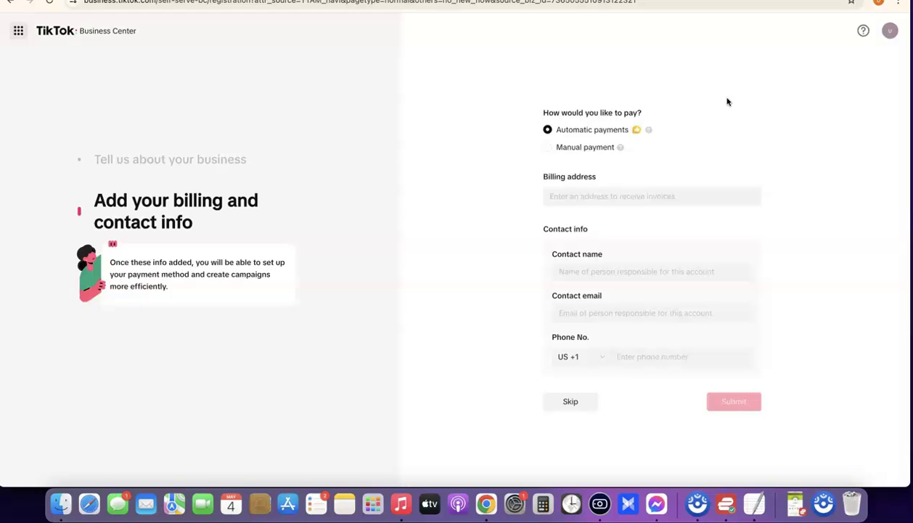
left_click(706, 127)
left_click(595, 197)
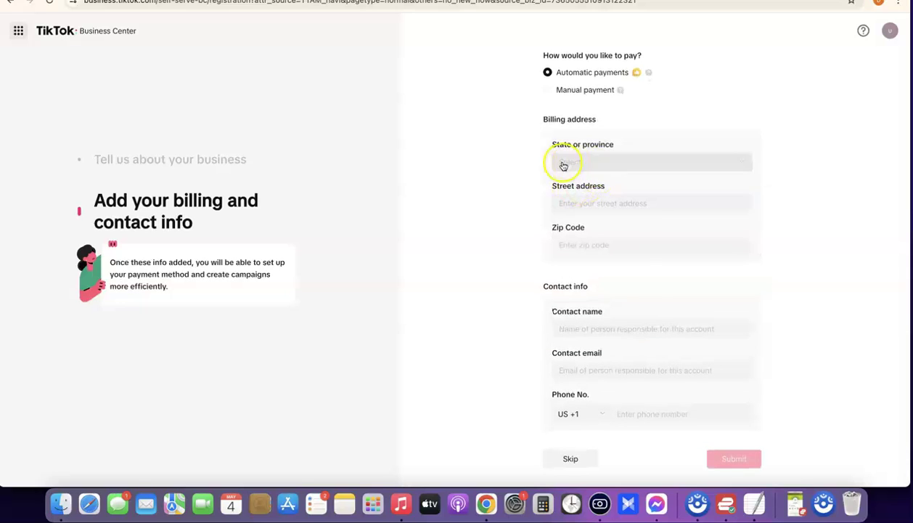
left_click(506, 241)
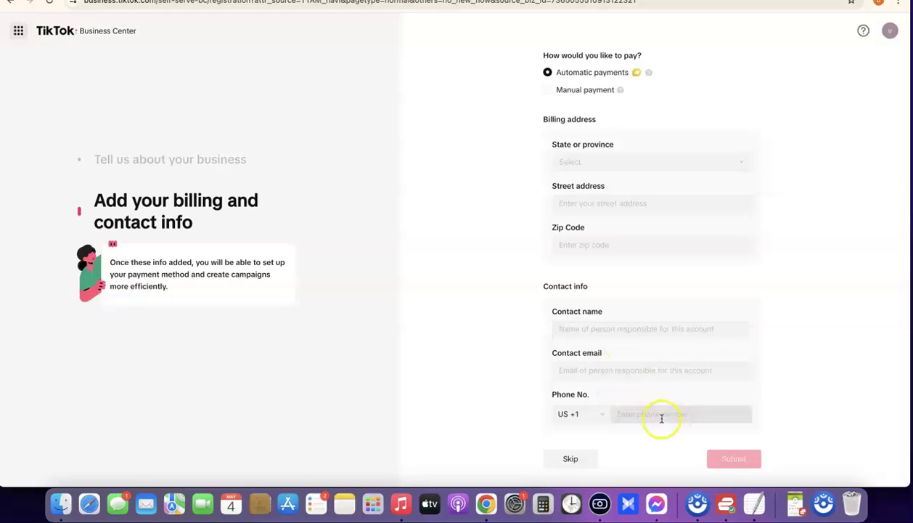
Set billing state to Wyoming, fill in street address and zip code, and start the contact name.
left_click(635, 161)
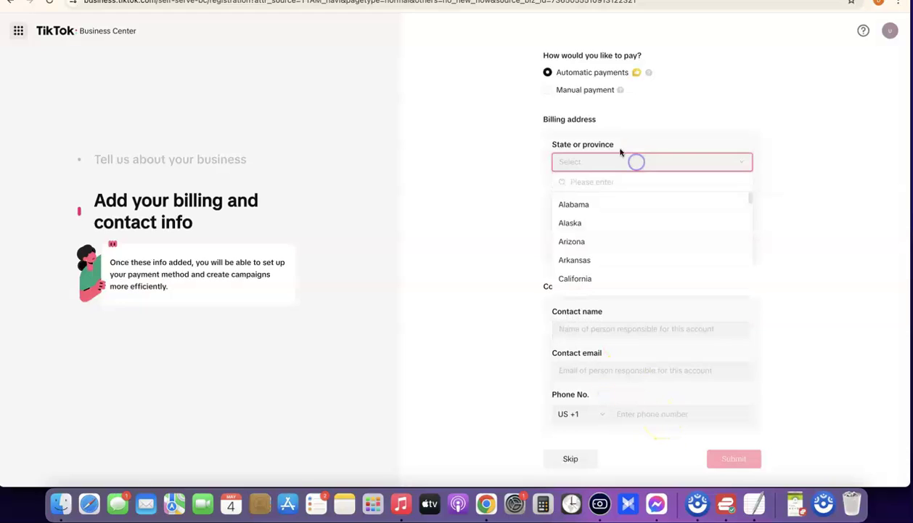
scroll(601, 221, "down", 5)
scroll(602, 231, "down", 15)
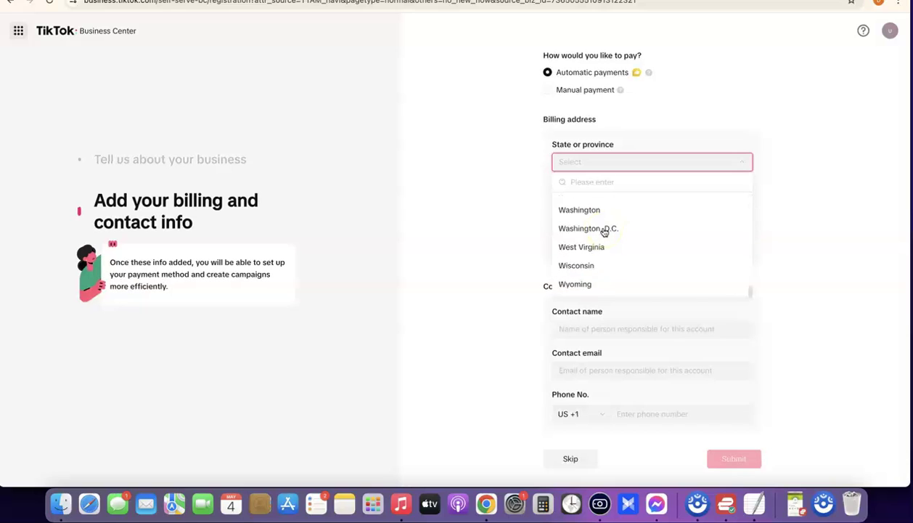
left_click(567, 283)
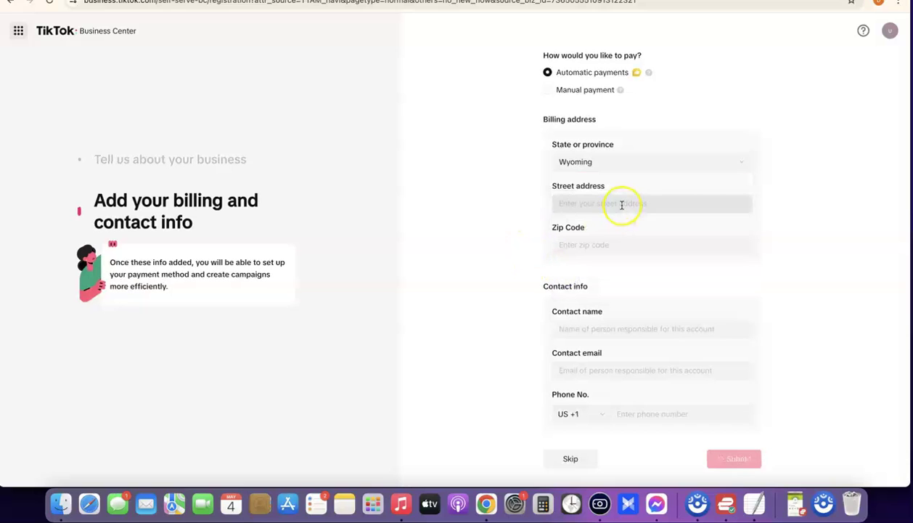
left_click(754, 503)
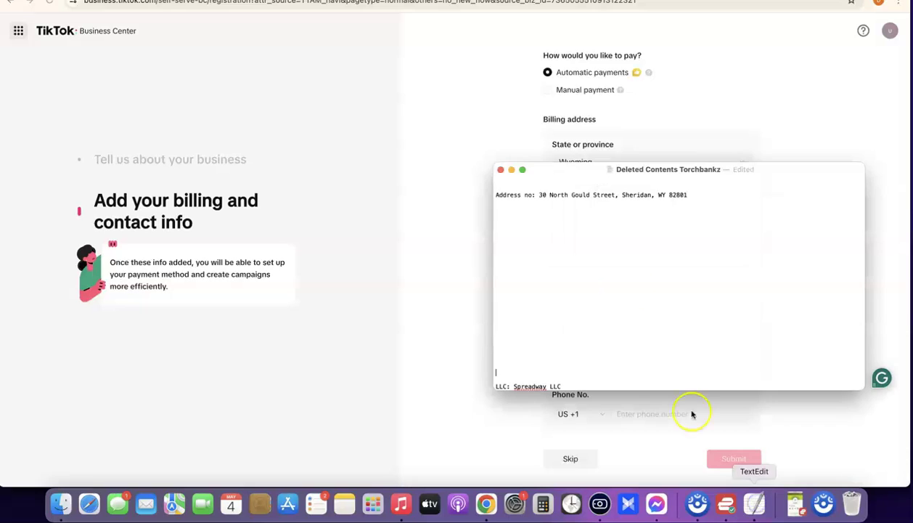
key("super+Tab")
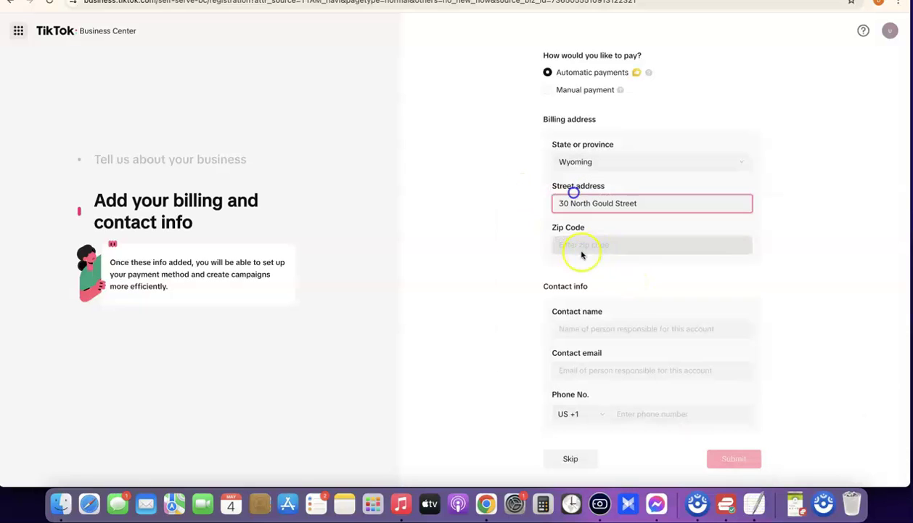
left_click(593, 248)
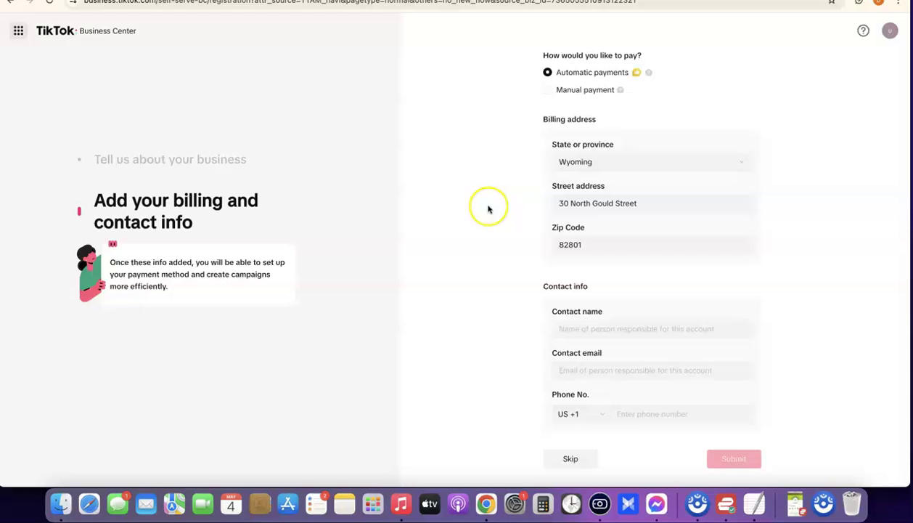
left_click(625, 331)
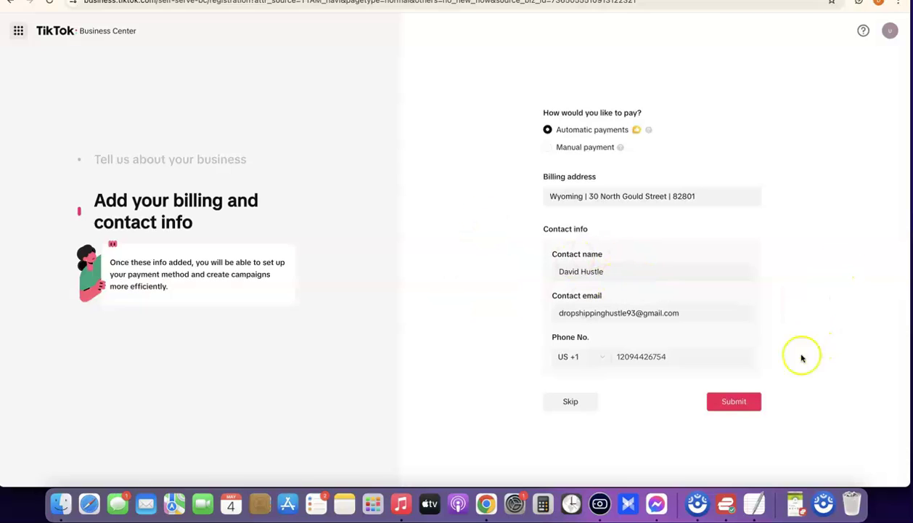
Submit the billing and contact details, then dismiss the welcome modal and tour tips.
left_click(735, 402)
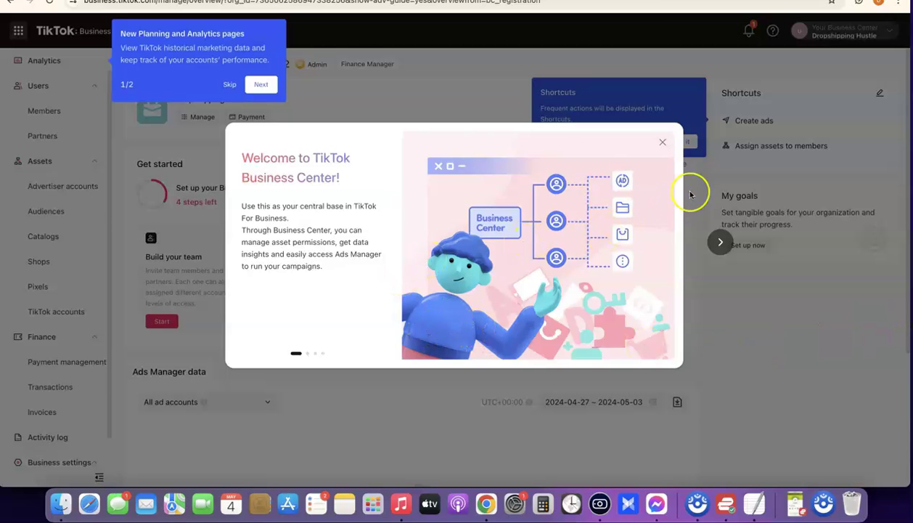
left_click(662, 142)
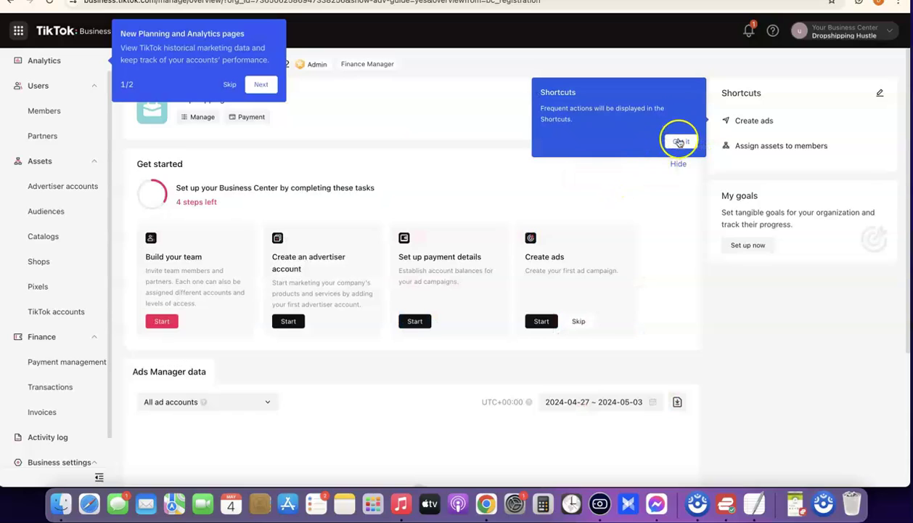
left_click(679, 141)
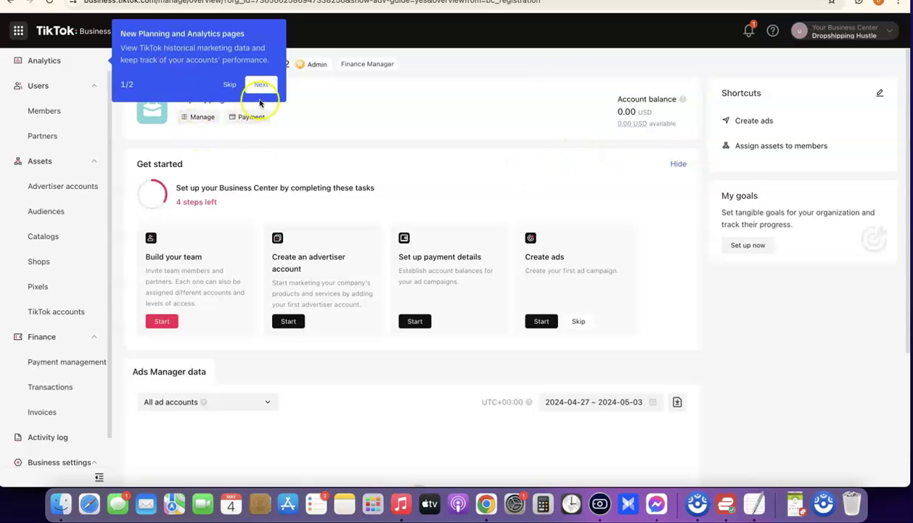
left_click(233, 85)
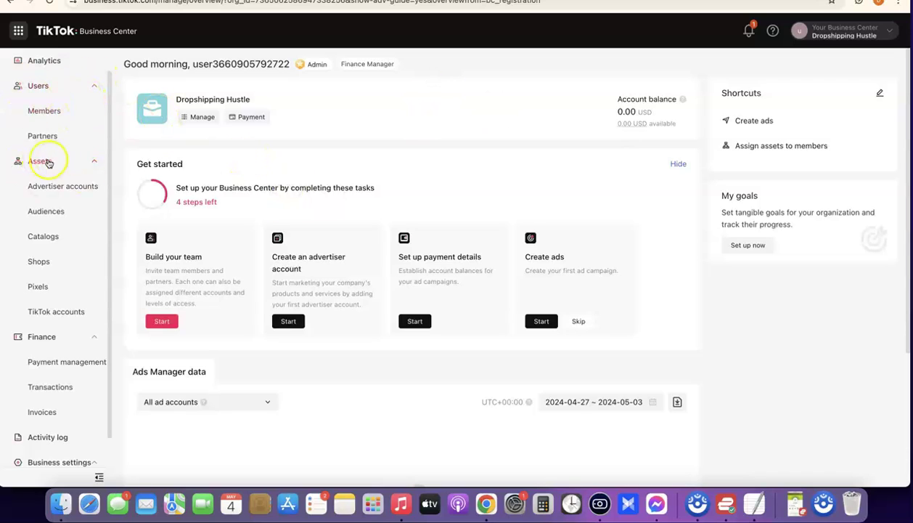
scroll(51, 218, "down", 3)
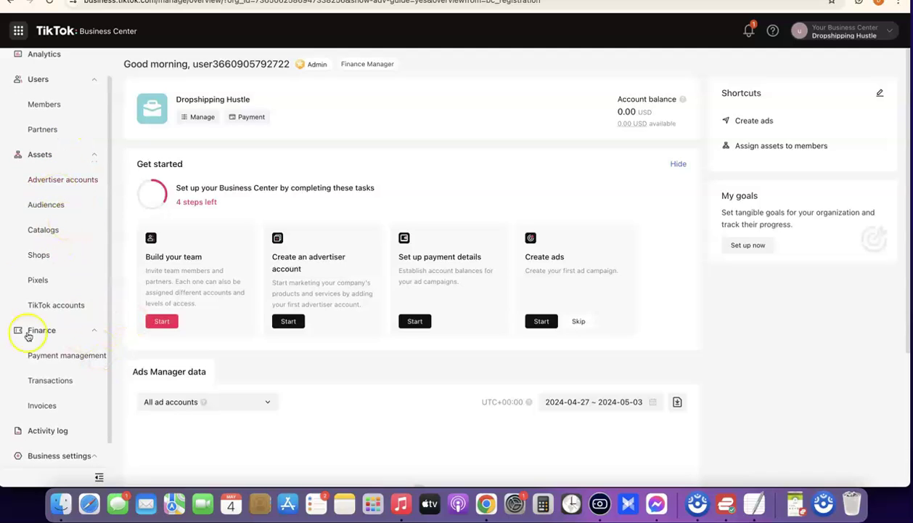